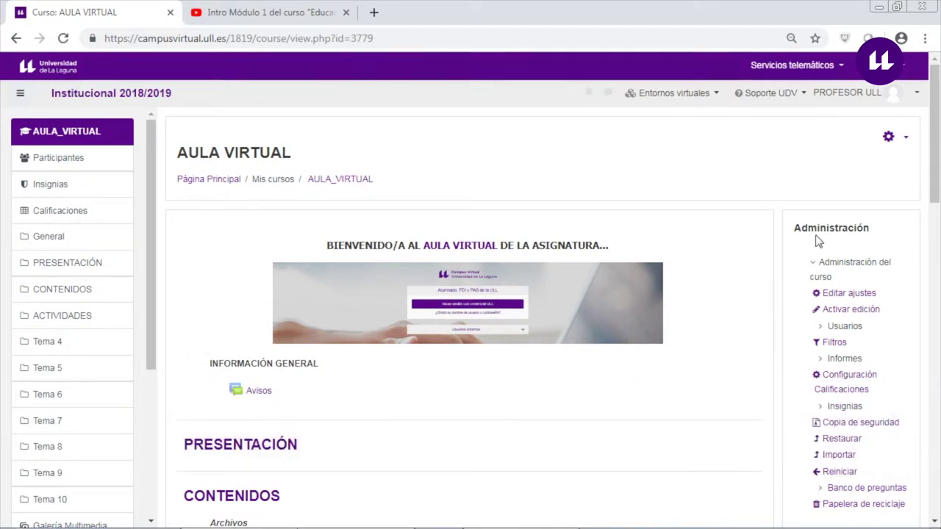
# Step: Open the AULA_VIRTUAL course's Grupos page from Usuarios in the Administración block
pyautogui.click(855, 331)
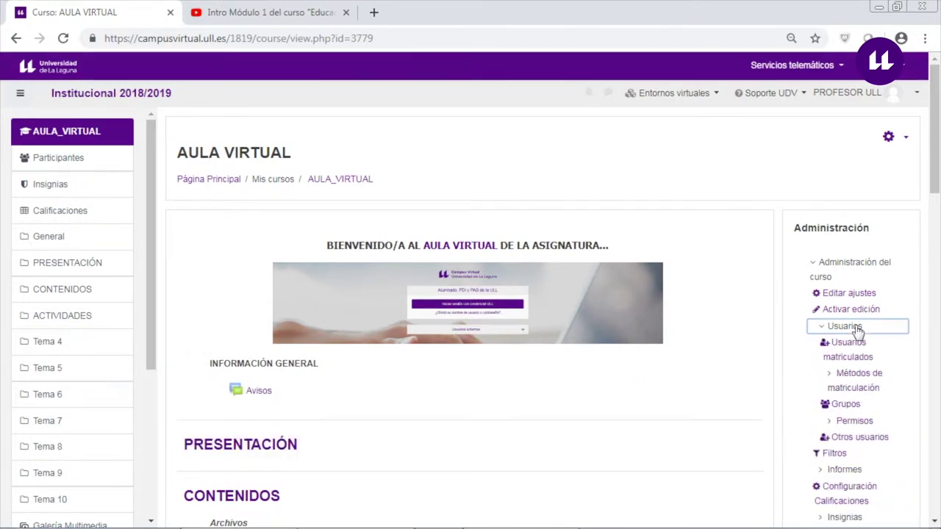
pyautogui.click(846, 405)
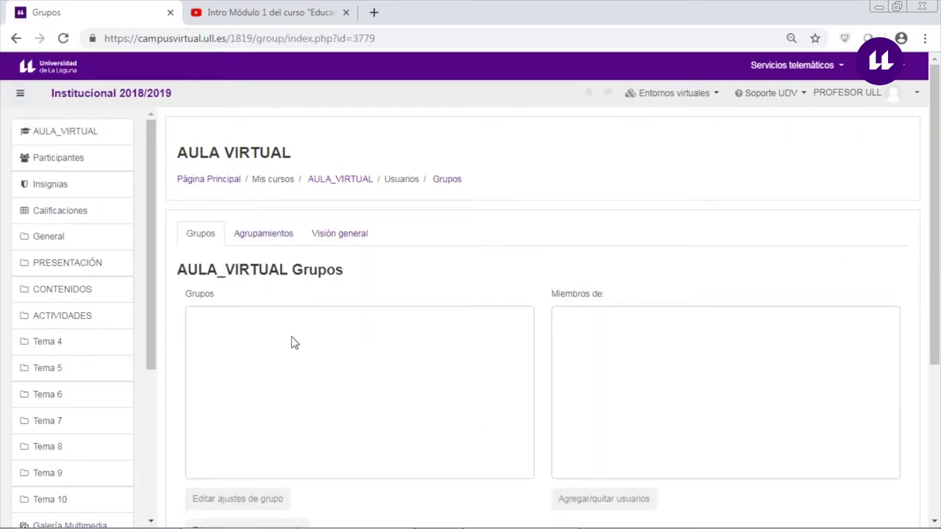
pyautogui.scroll(-1, 292, 343)
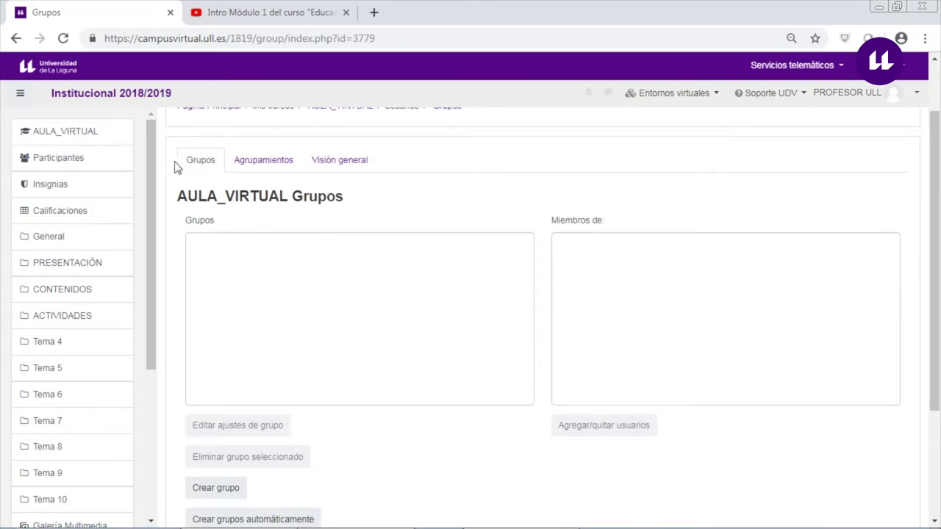
pyautogui.scroll(-2, 280, 325)
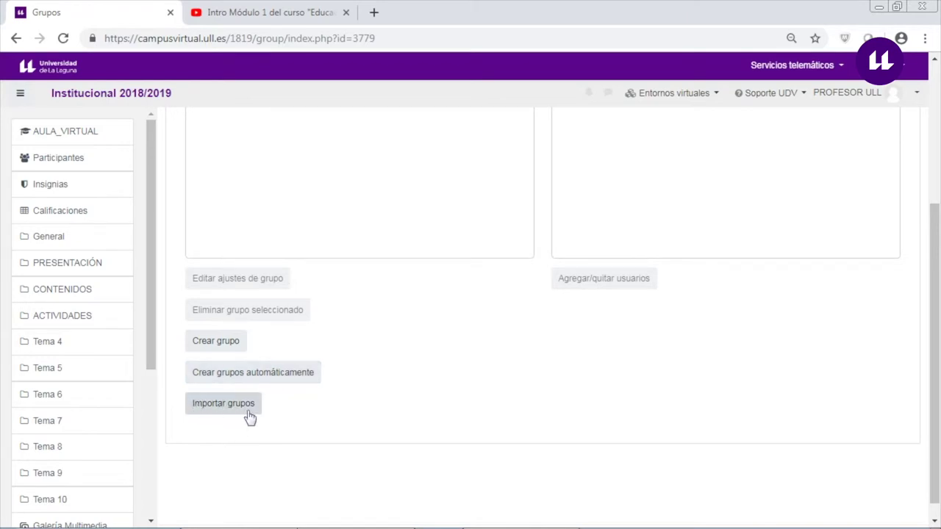
# Step: Create a new course group named 'Grupo 1' and save it
pyautogui.click(222, 347)
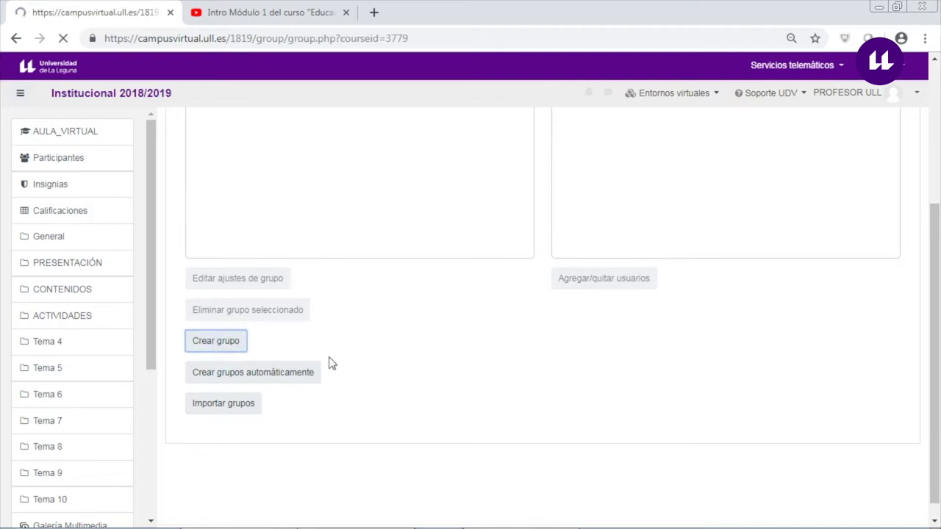
pyautogui.click(416, 256)
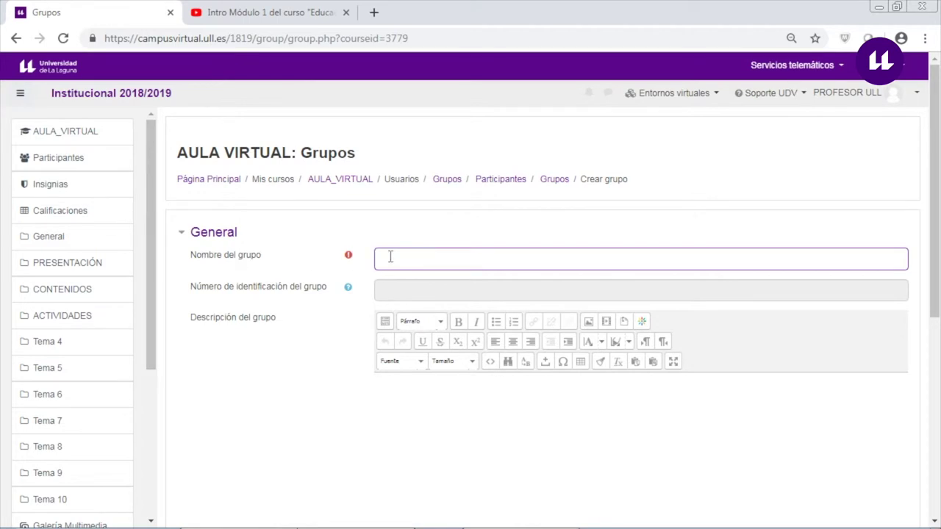
pyautogui.write('Grupo 1')
pyautogui.scroll(-1, 309, 326)
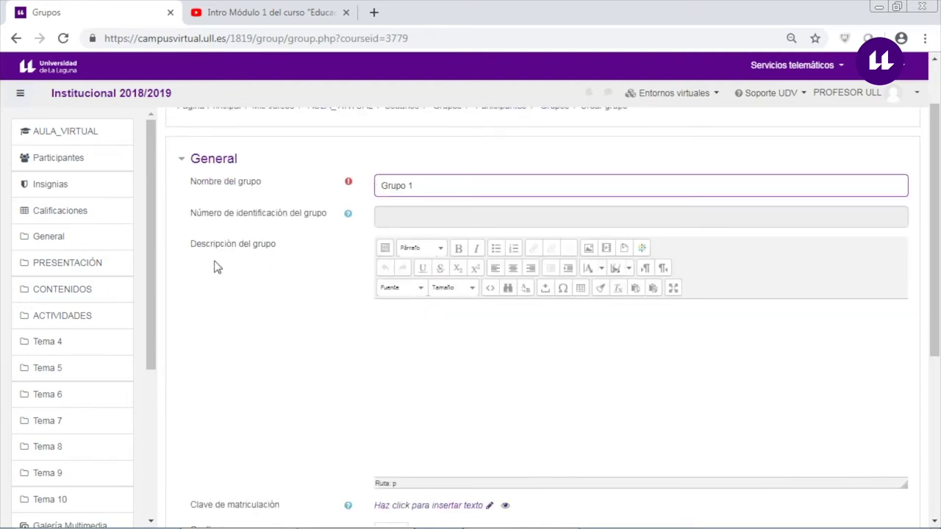
pyautogui.click(398, 324)
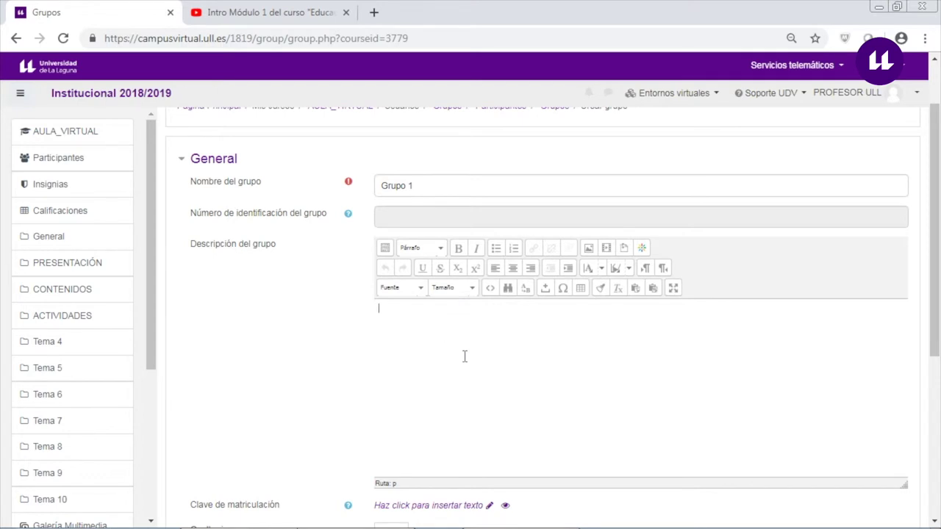
pyautogui.scroll(-2, 464, 357)
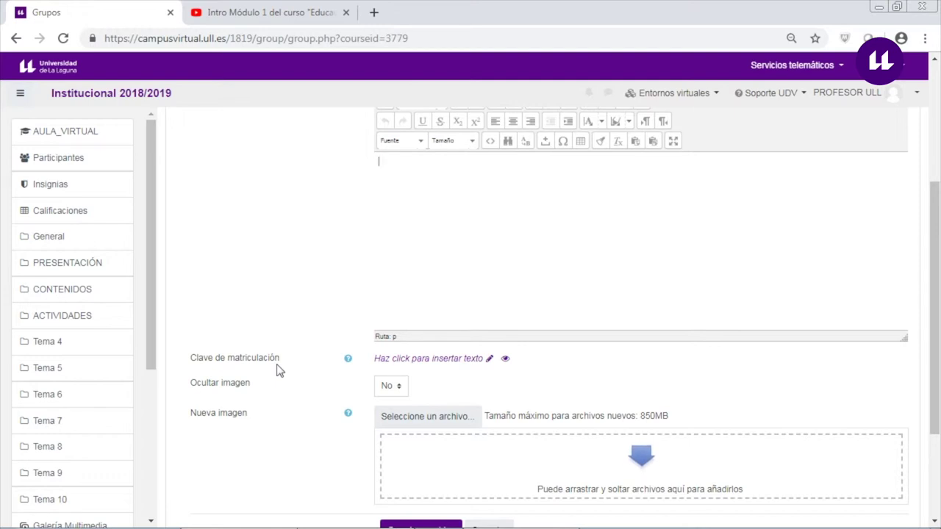
pyautogui.scroll(-1, 309, 431)
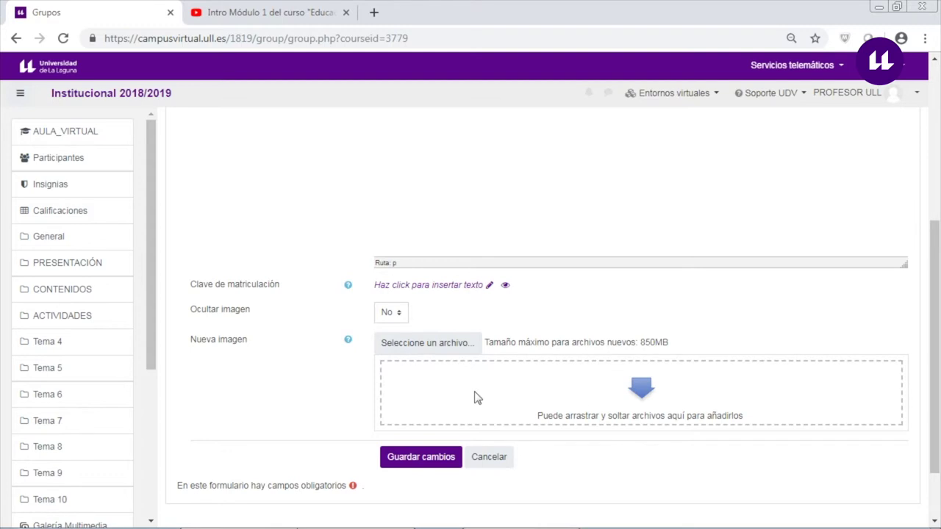
pyautogui.scroll(3, 296, 382)
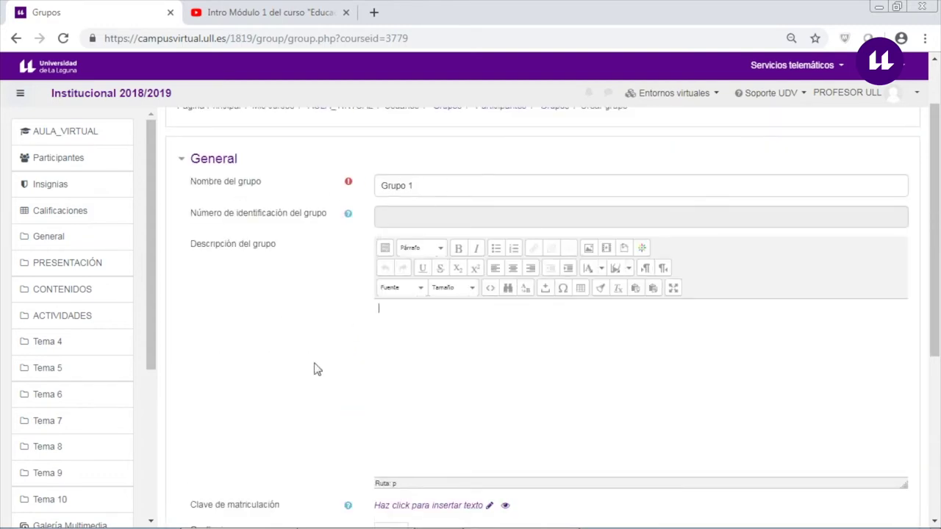
pyautogui.scroll(-4, 368, 389)
pyautogui.click(424, 388)
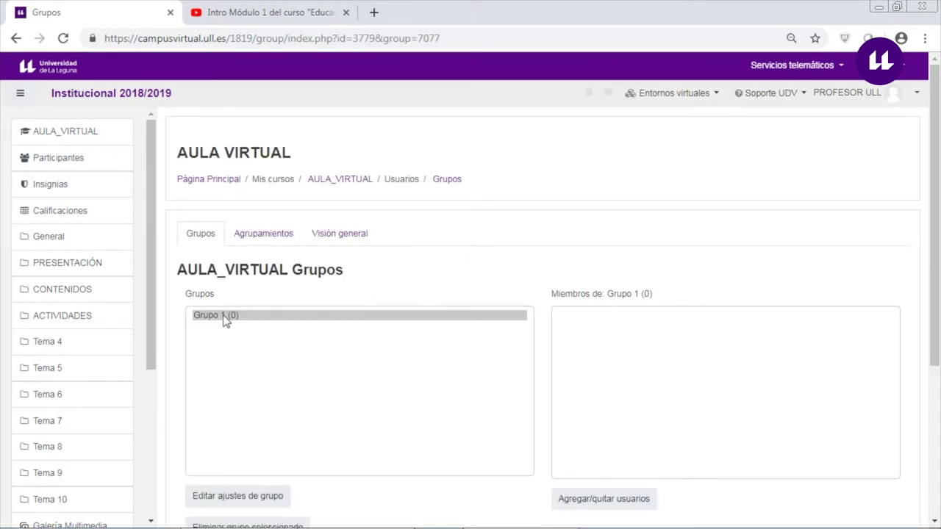
# Step: Create and save a second group named 'Grupo 2'
pyautogui.scroll(-2, 338, 385)
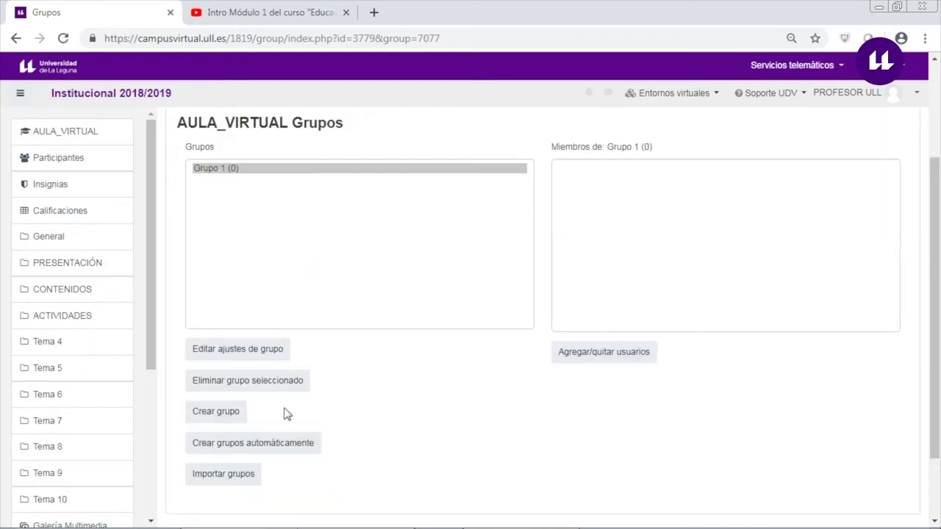
pyautogui.click(211, 414)
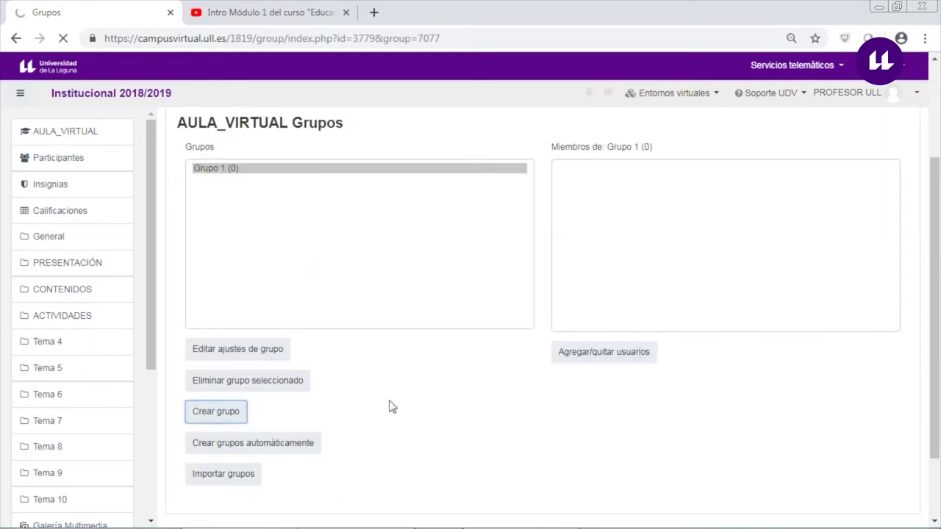
pyautogui.click(384, 256)
pyautogui.write('Grupo 2')
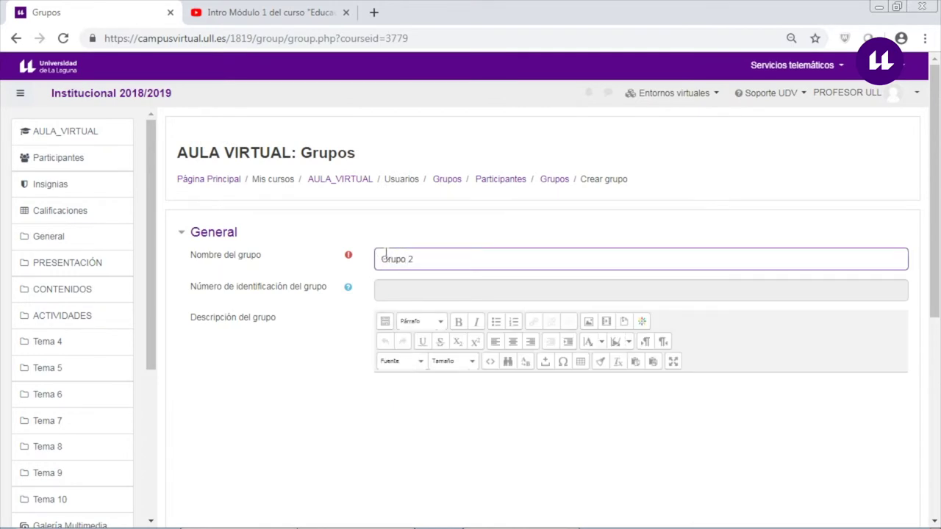
pyautogui.scroll(-5, 386, 253)
pyautogui.click(427, 384)
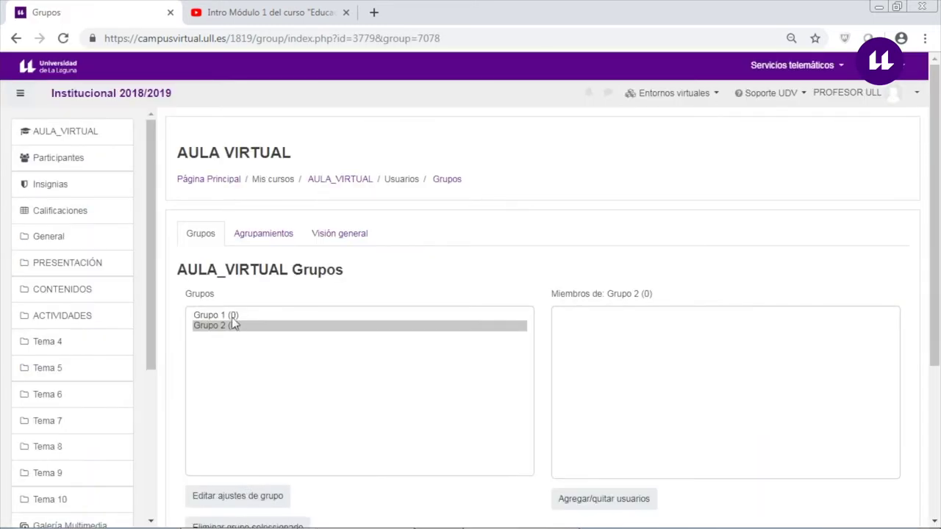
pyautogui.click(236, 316)
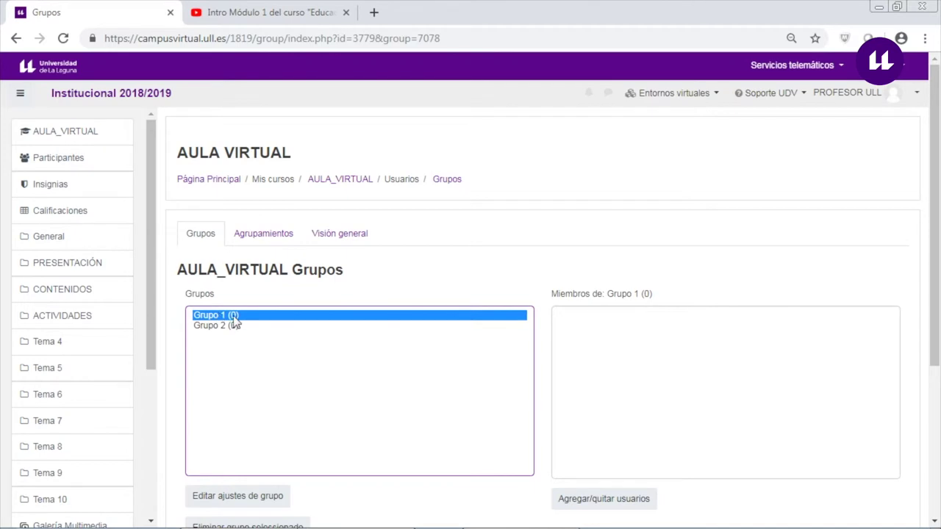
# Step: Add the first three potential members to Grupo 1 and return to the groups list
pyautogui.click(596, 506)
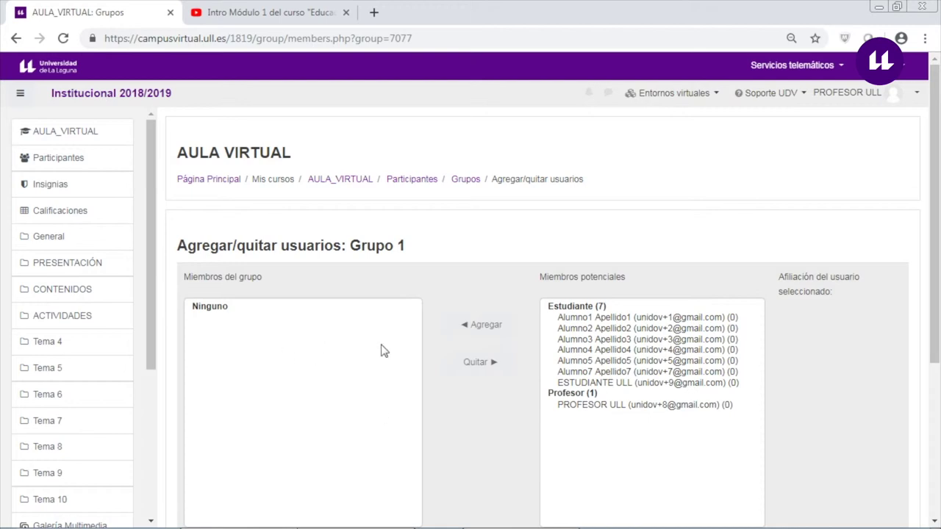
pyautogui.click(617, 317)
pyautogui.keyDown('shift'); pyautogui.click(614, 341); pyautogui.keyUp('shift')
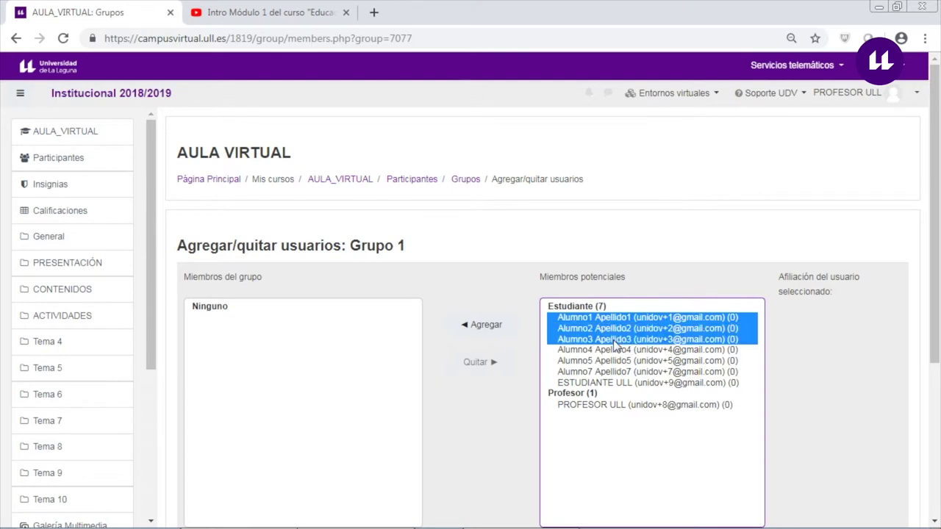
pyautogui.click(485, 326)
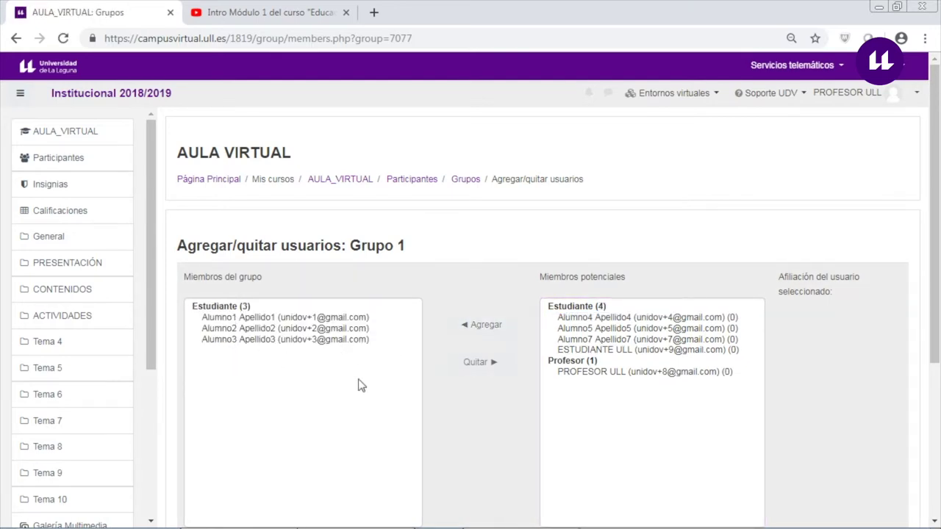
pyautogui.scroll(-2, 357, 386)
pyautogui.click(232, 497)
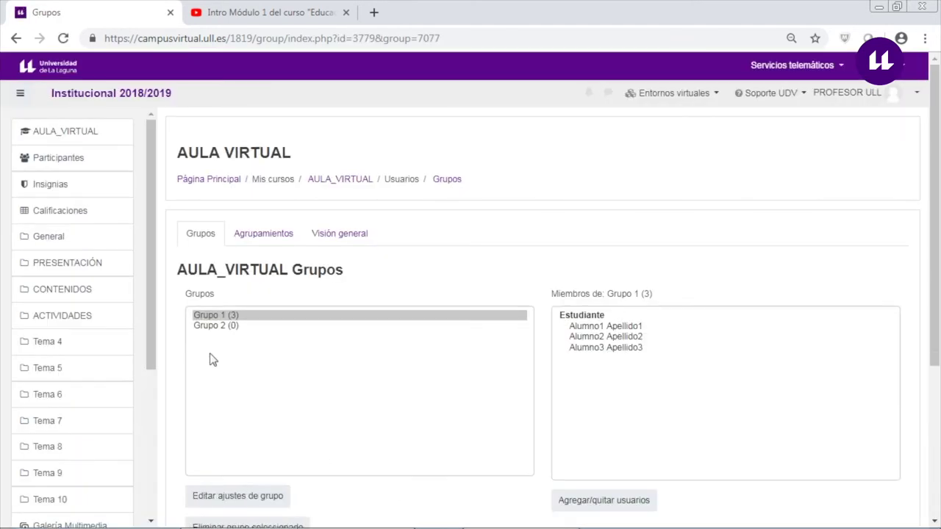
# Step: Add the remaining three students to Grupo 2 and return to the groups overview
pyautogui.click(227, 328)
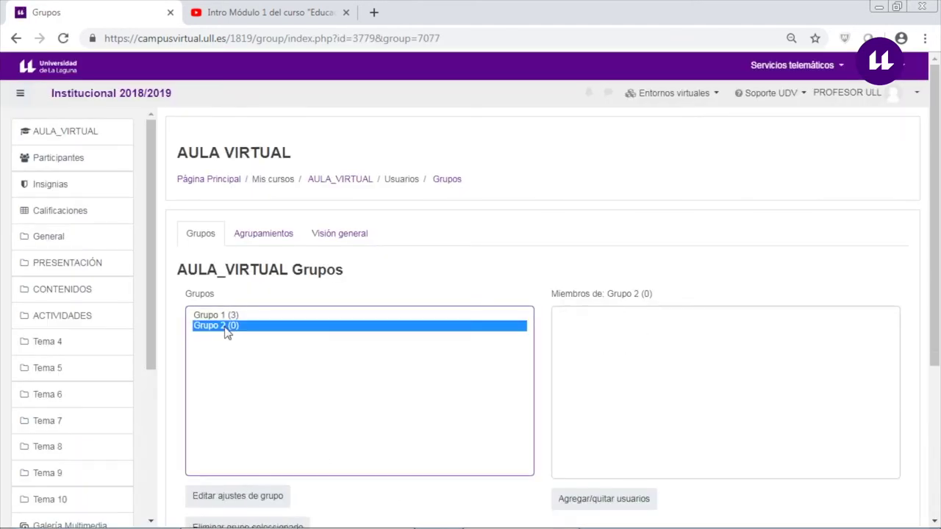
pyautogui.click(591, 499)
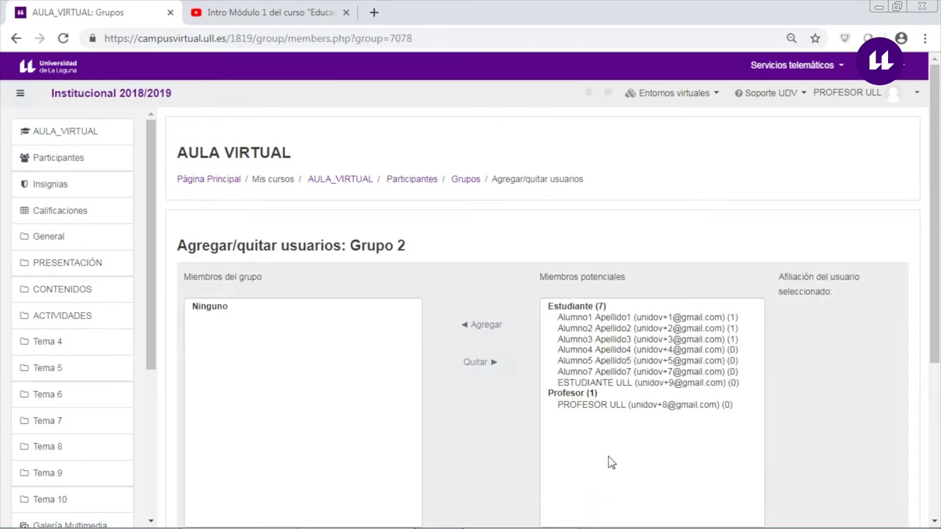
pyautogui.click(609, 350)
pyautogui.keyDown('shift'); pyautogui.click(607, 372); pyautogui.keyUp('shift')
pyautogui.click(490, 330)
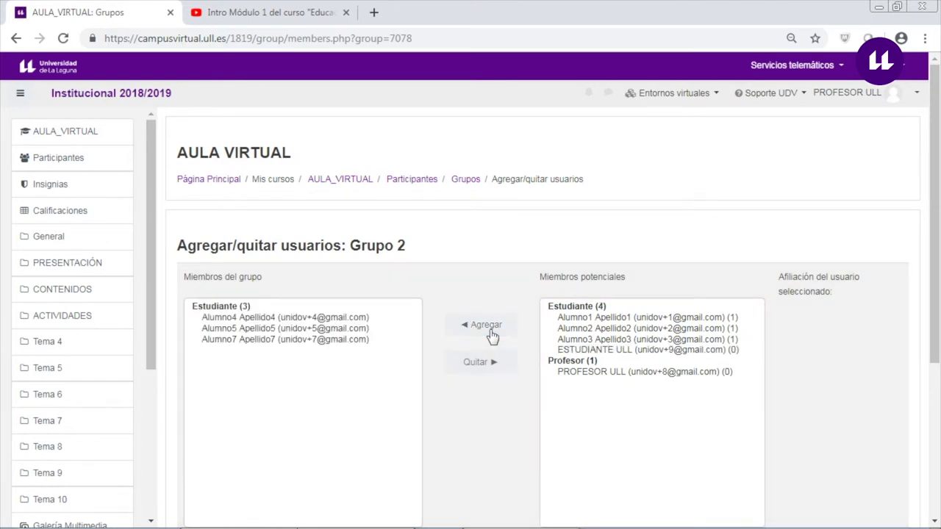
pyautogui.scroll(-3, 365, 391)
pyautogui.click(230, 416)
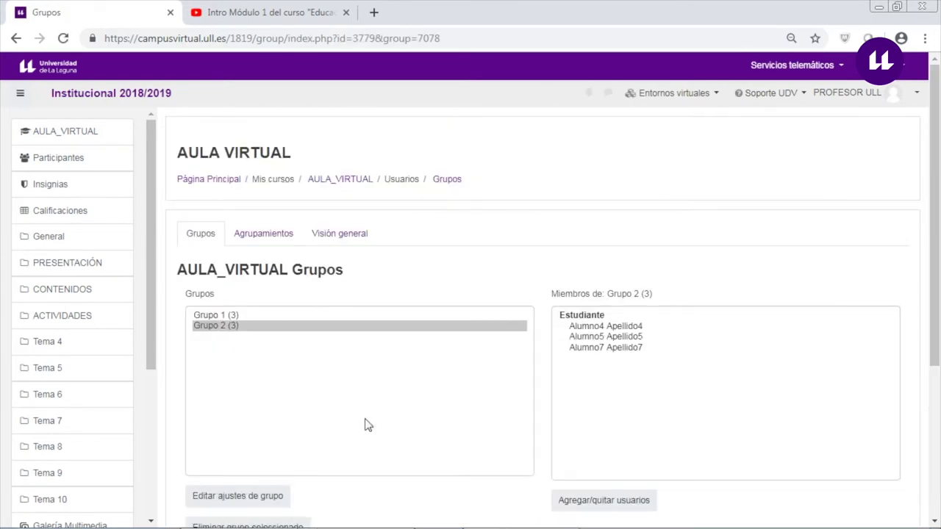
pyautogui.click(214, 317)
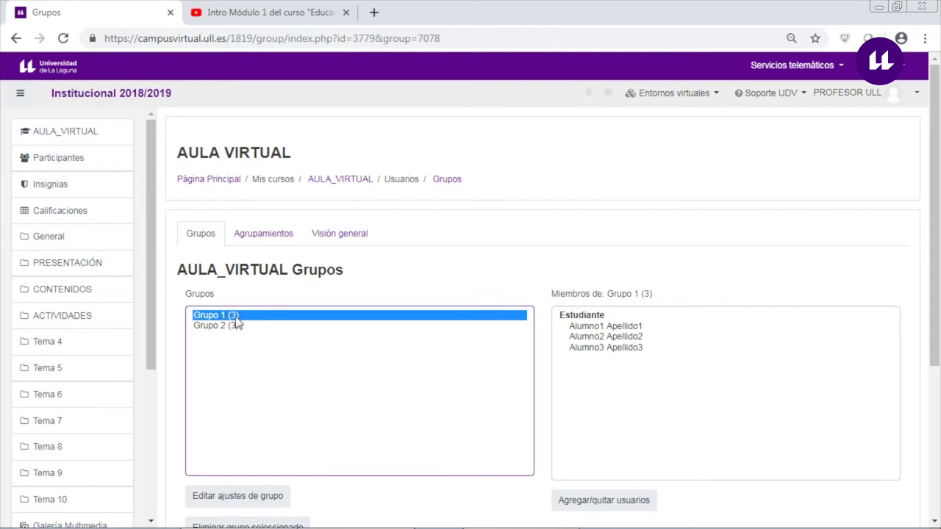
pyautogui.click(202, 328)
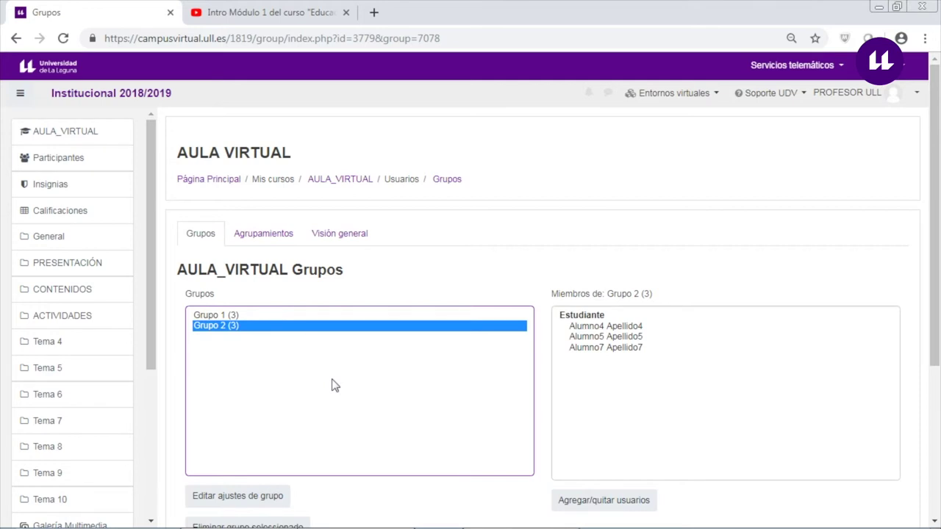
pyautogui.click(229, 316)
pyautogui.scroll(-1, 289, 393)
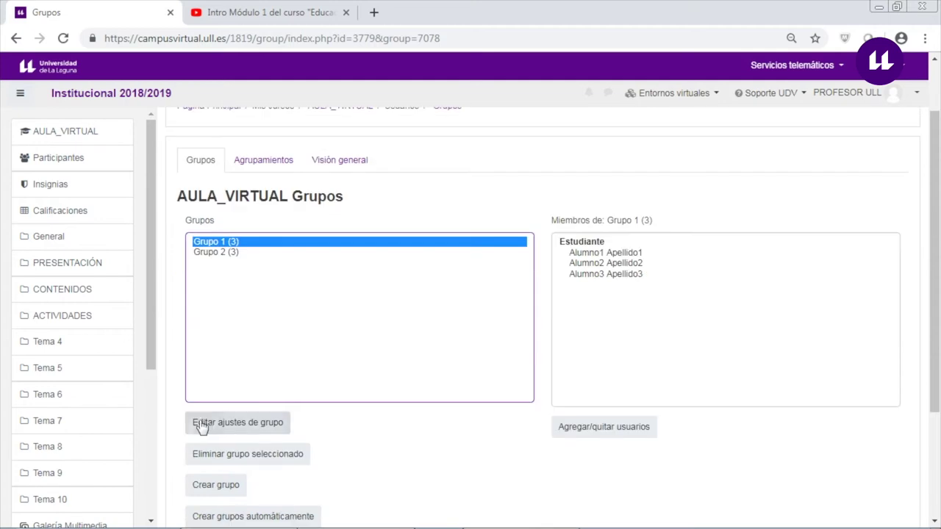
# Step: Set a Clave de matriculación for Grupo 1 in its group settings and save
pyautogui.click(254, 427)
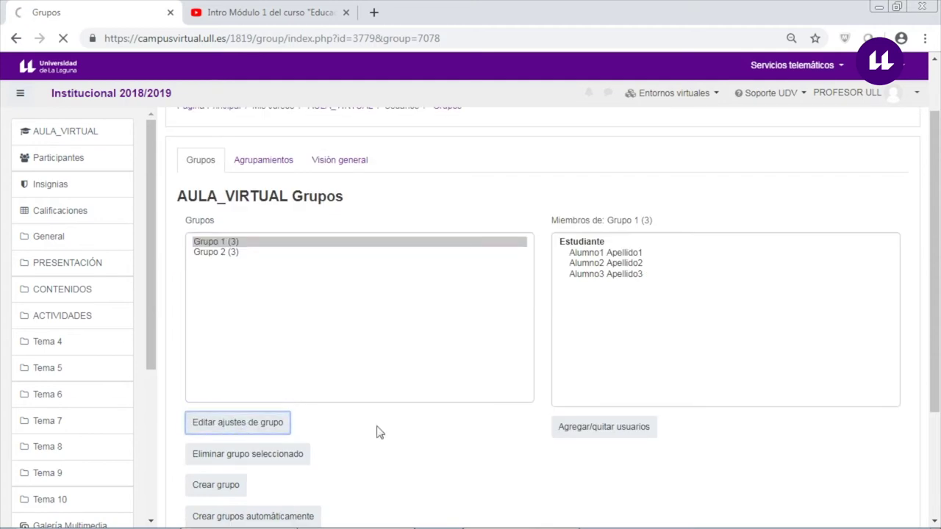
pyautogui.scroll(-3, 338, 416)
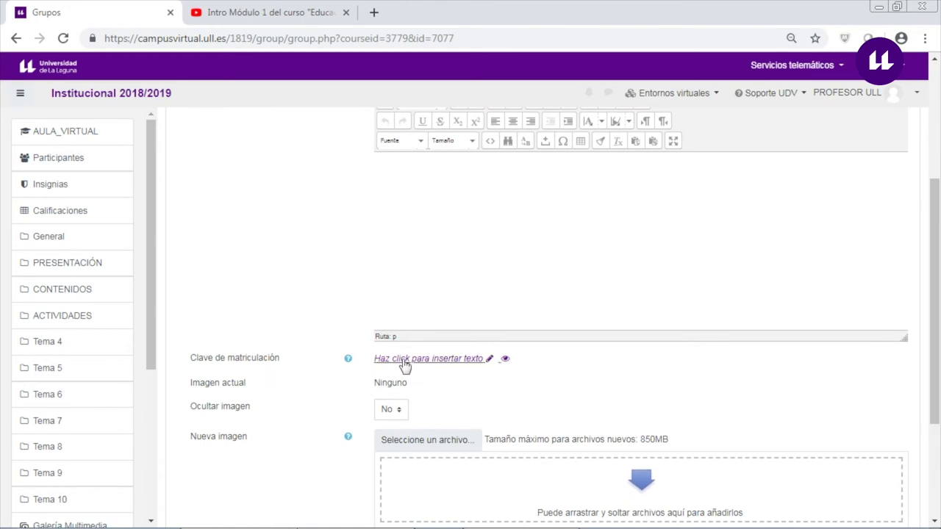
pyautogui.click(404, 361)
pyautogui.write('1234')
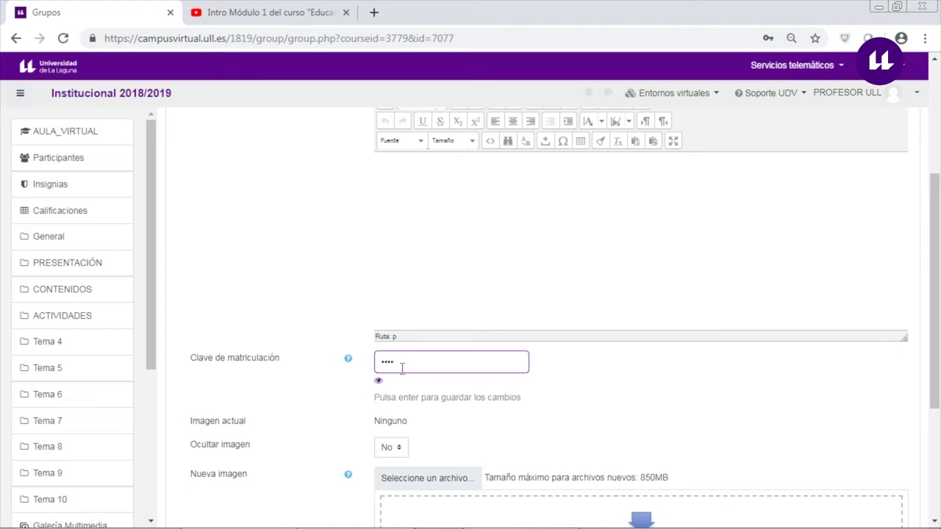
pyautogui.scroll(-3, 402, 367)
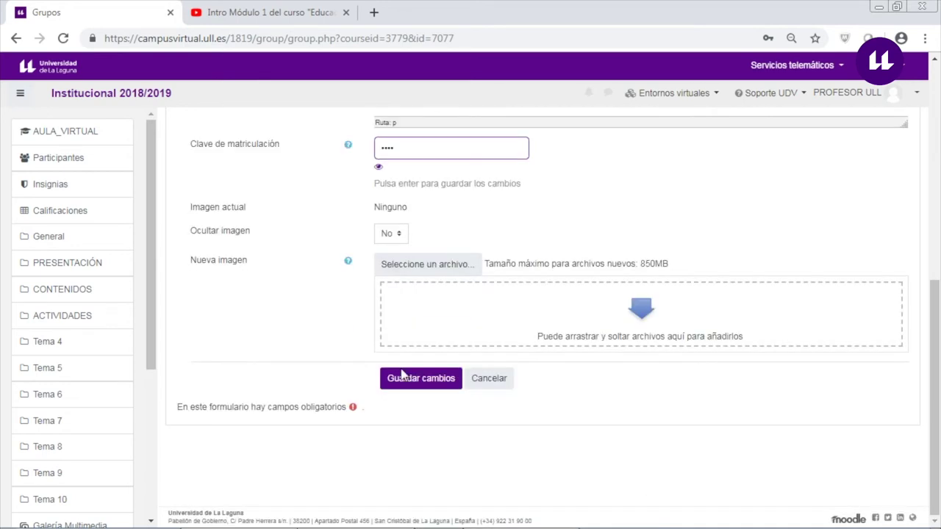
pyautogui.click(421, 378)
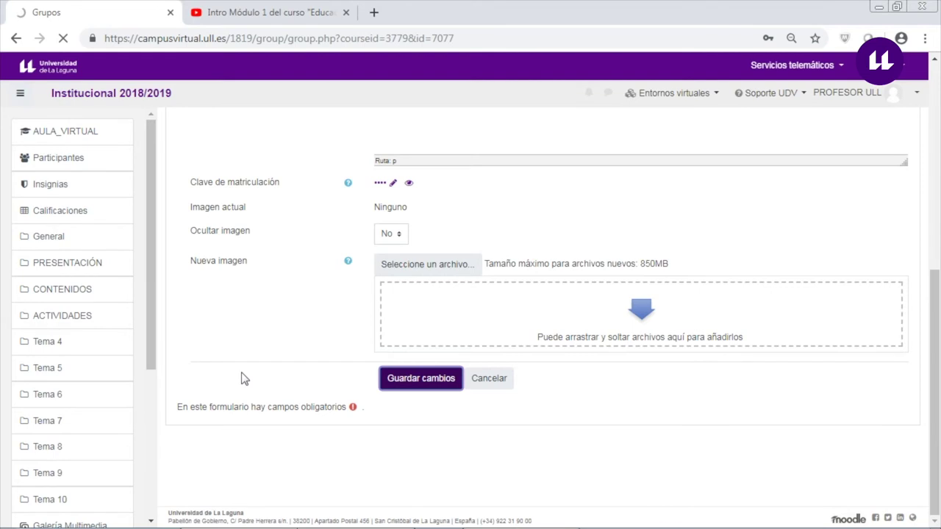
pyautogui.click(218, 328)
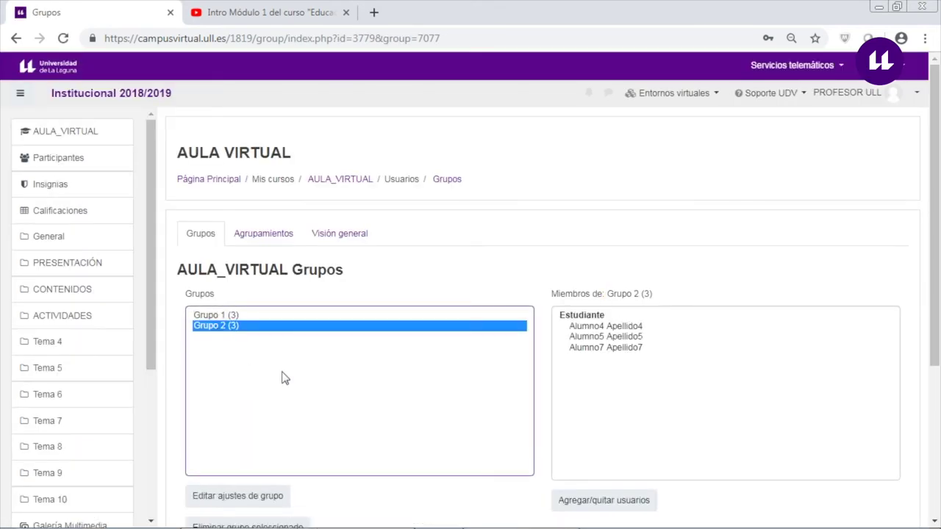
pyautogui.scroll(-3, 278, 375)
# Step: Set a Clave de matriculación for Grupo 2 in its group settings and save
pyautogui.click(239, 289)
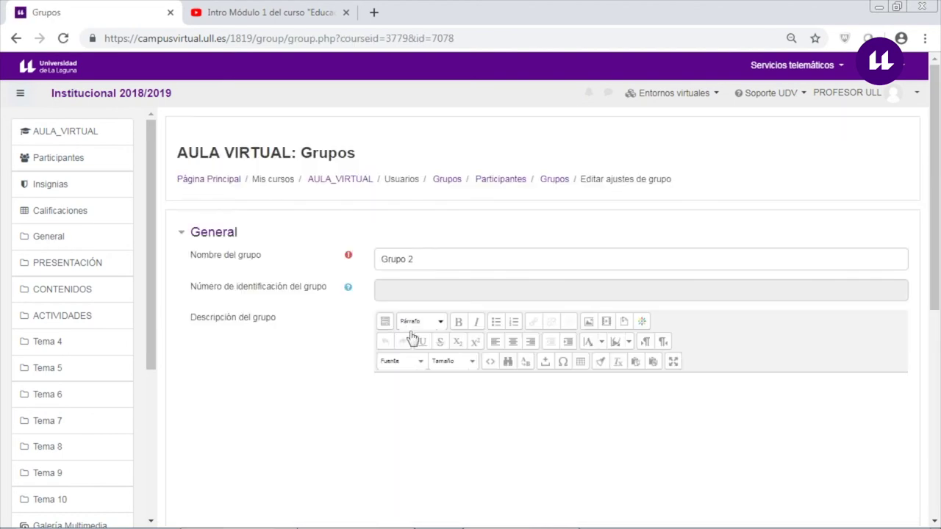
pyautogui.scroll(-5, 400, 316)
pyautogui.click(395, 289)
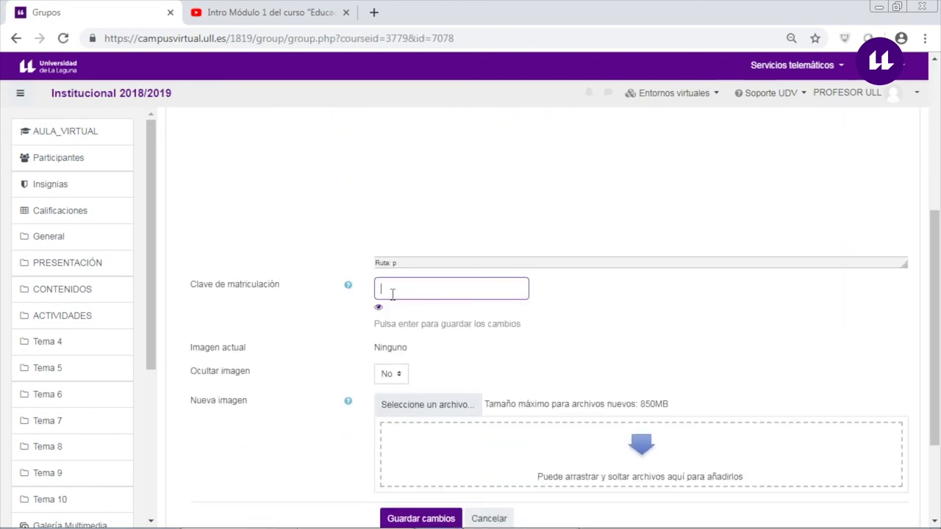
pyautogui.write('1234')
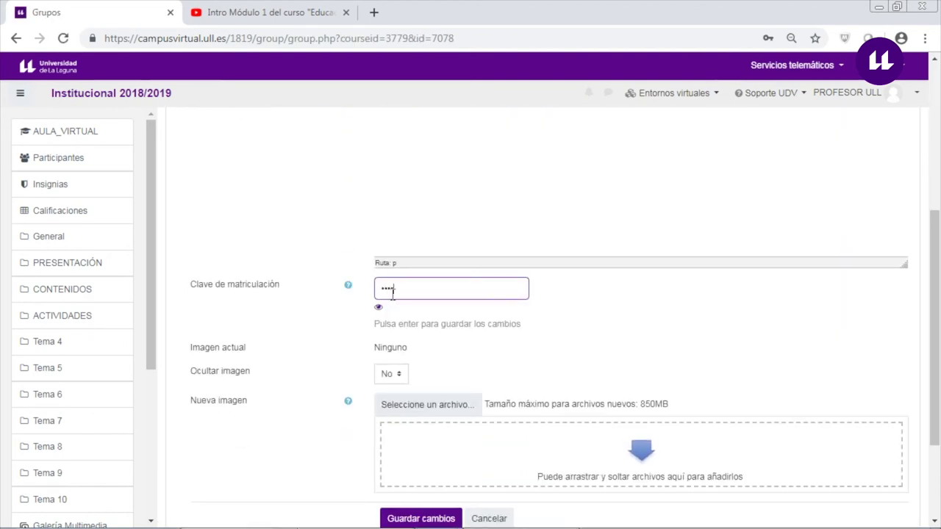
pyautogui.click(427, 518)
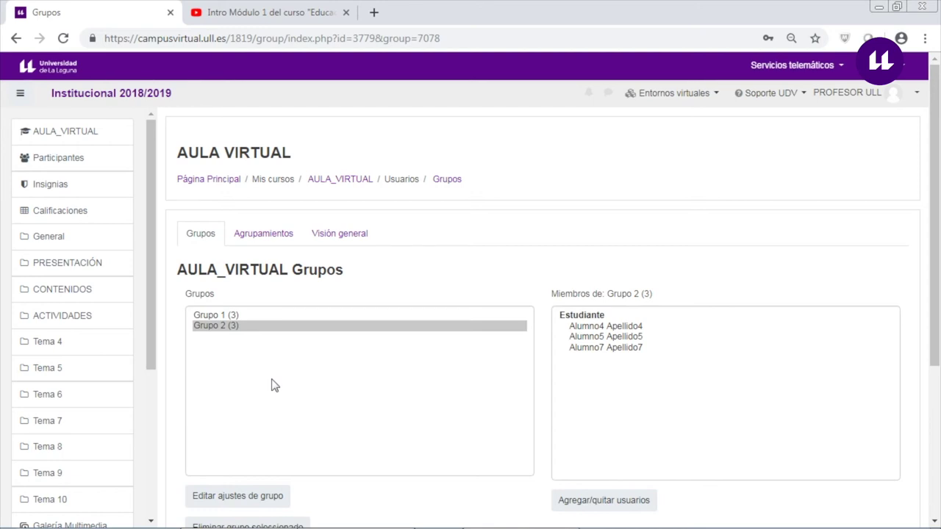
pyautogui.click(327, 180)
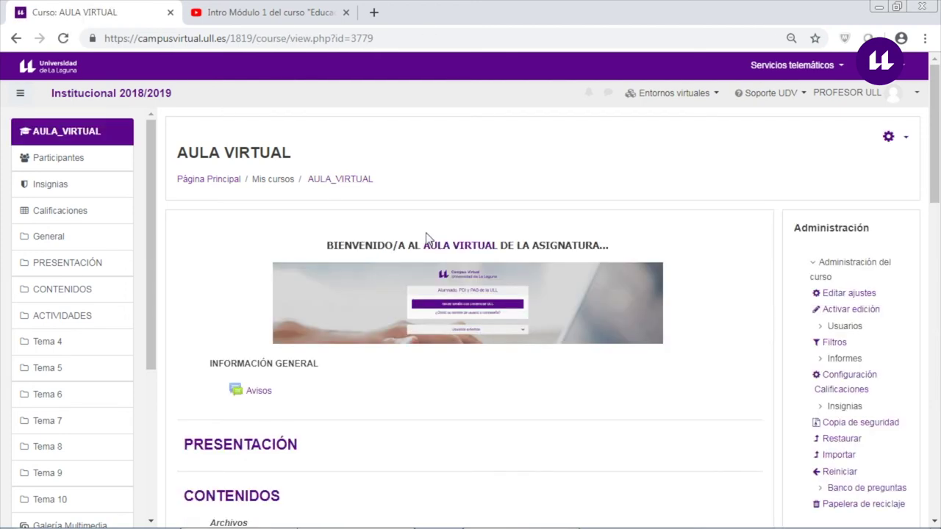
# Step: Open the Auto-matriculación (Estudiante) method's settings under Métodos de matriculación
pyautogui.click(845, 327)
pyautogui.click(867, 380)
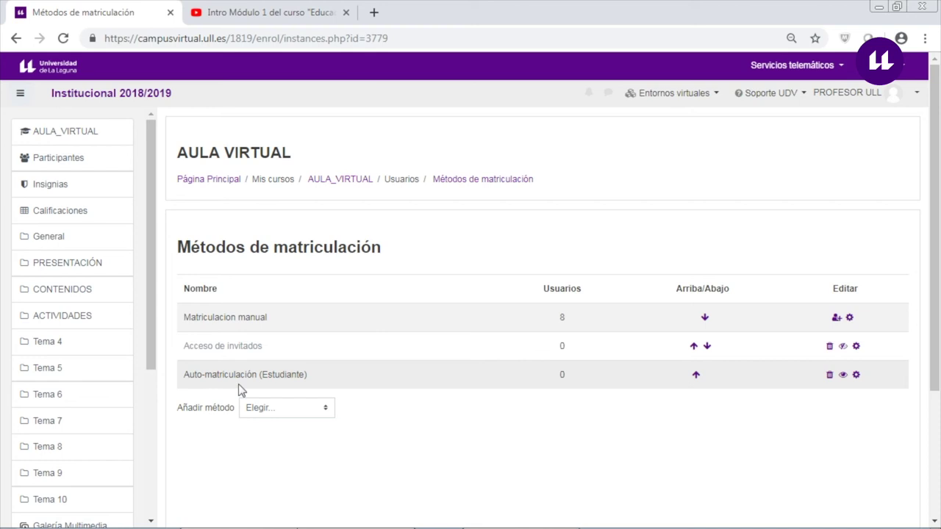
pyautogui.click(855, 375)
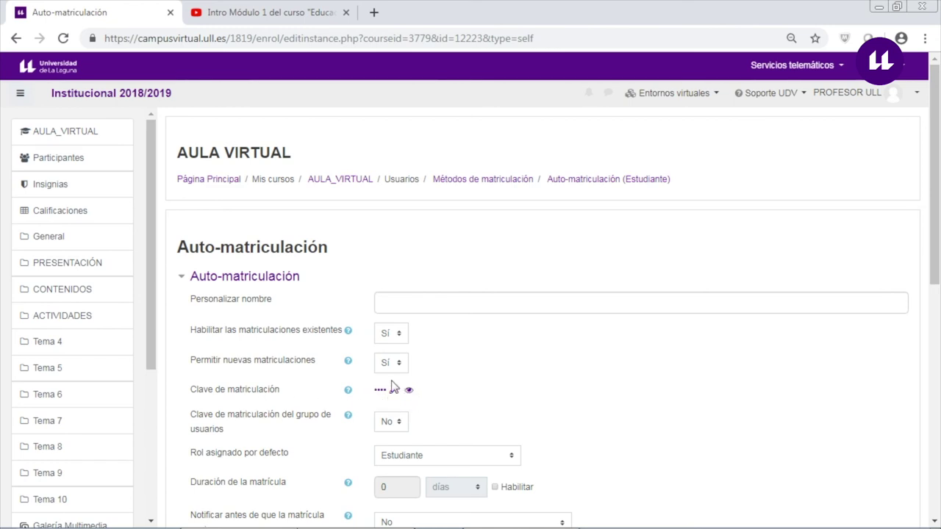
# Step: Set self-enrolment's Clave de matriculación del grupo de usuarios to Sí and save
pyautogui.click(399, 425)
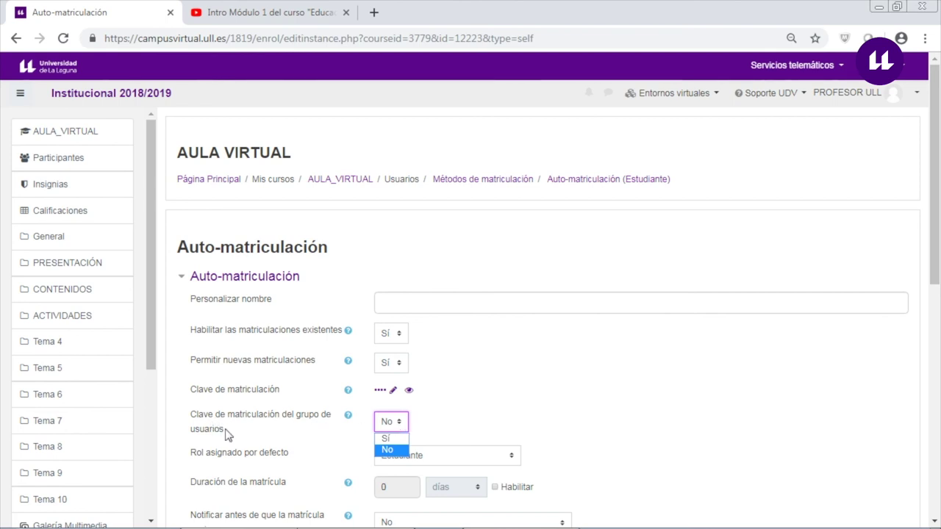
pyautogui.click(385, 438)
pyautogui.click(441, 424)
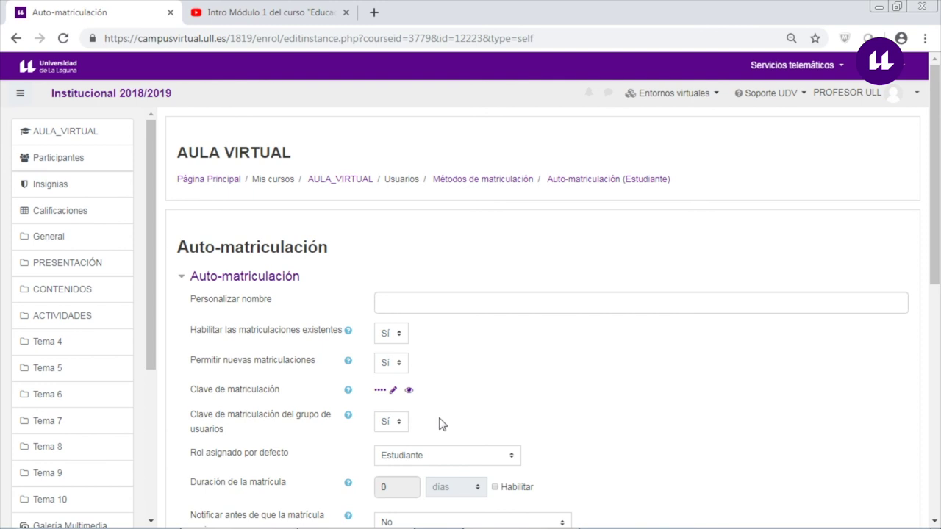
pyautogui.scroll(-8, 441, 425)
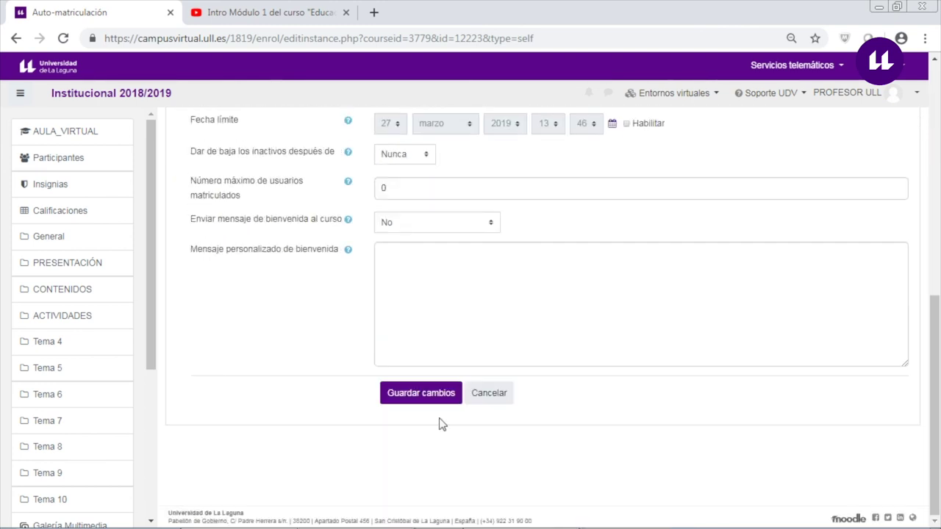
pyautogui.click(410, 394)
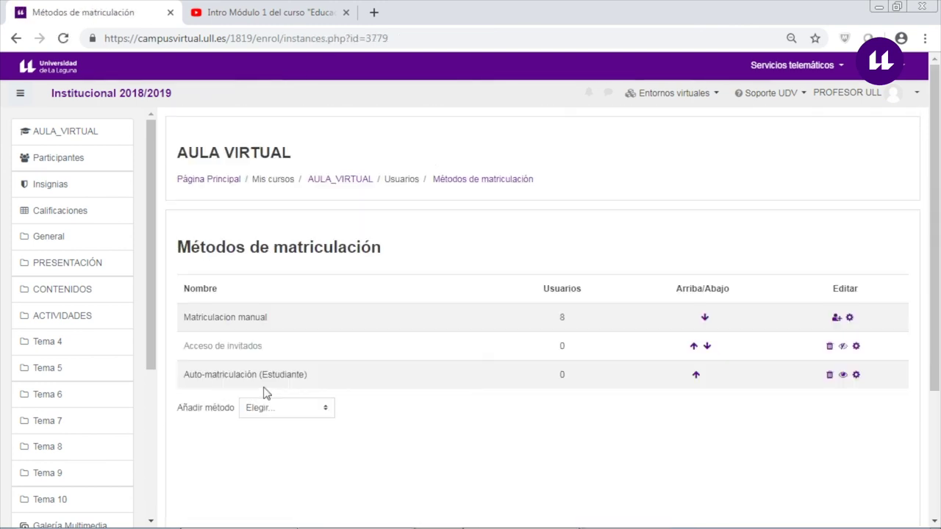
pyautogui.click(353, 181)
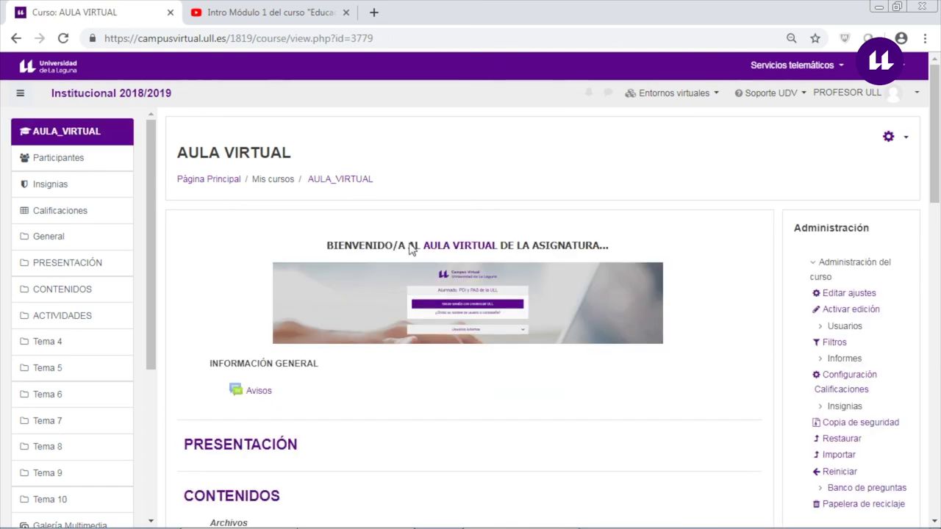